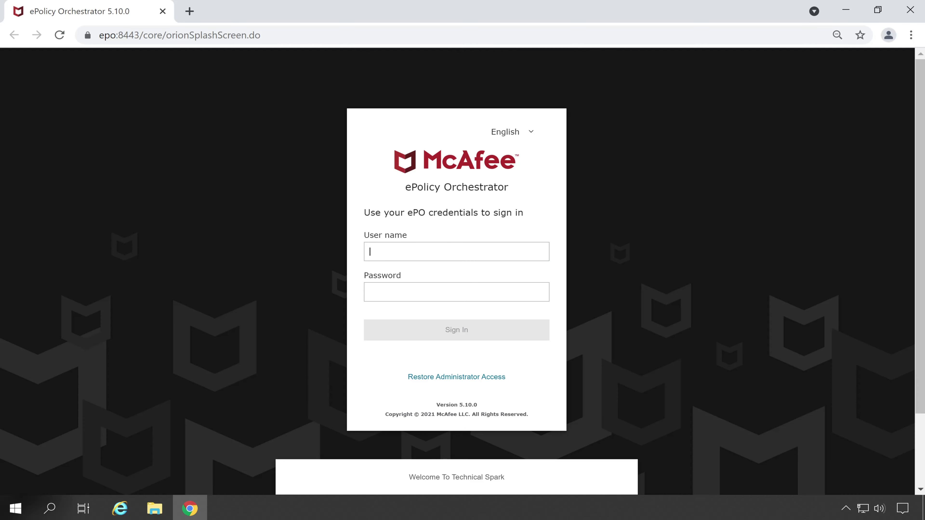
- Sign in with the account password and open Software > Licensing to see 2 managed devices and 4 products
key("Tab")
type("*****")
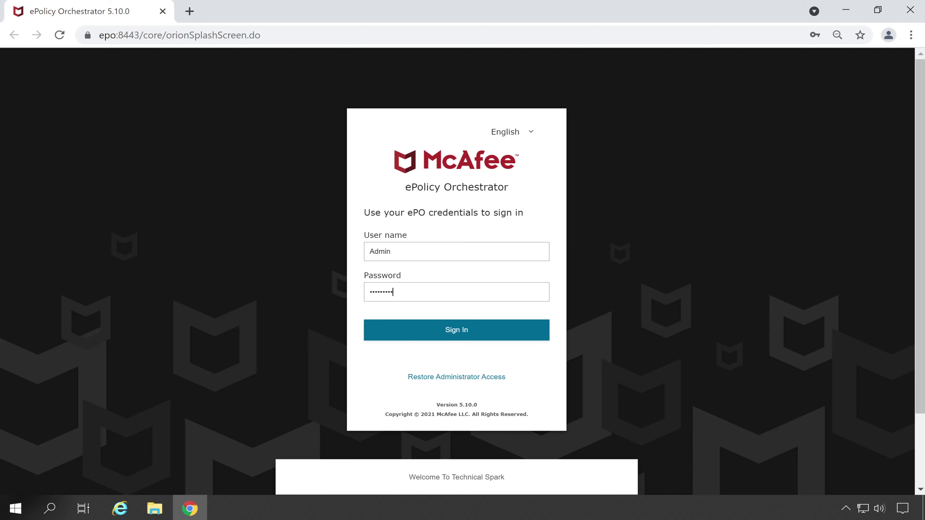
key("Return")
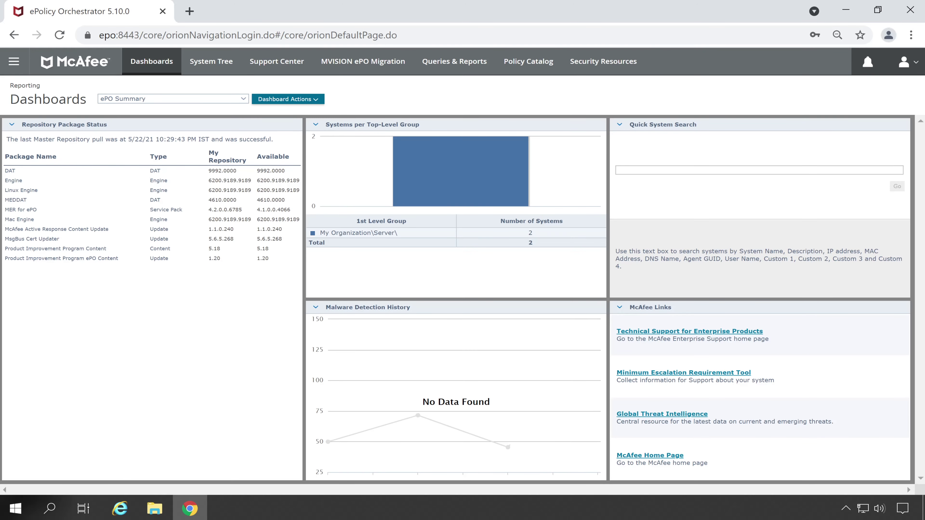
left_click(15, 62)
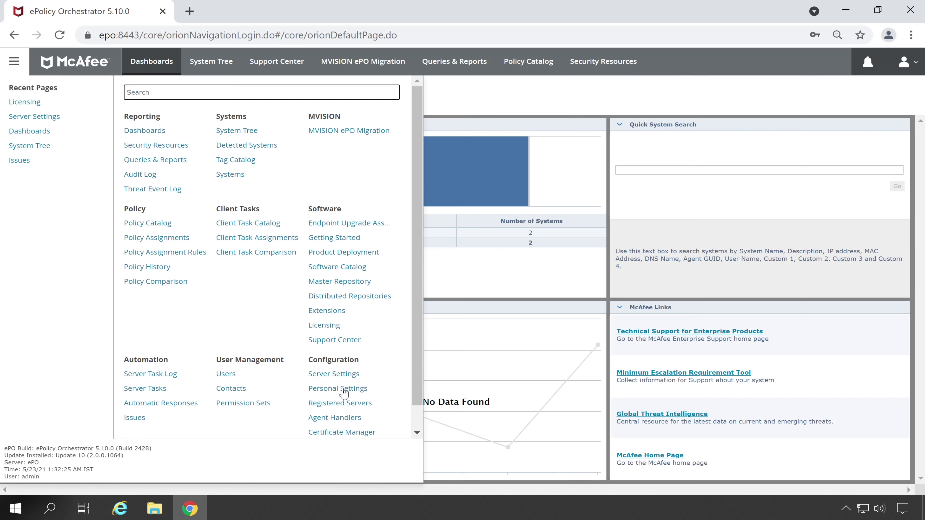
scroll(343, 389, "down", 1)
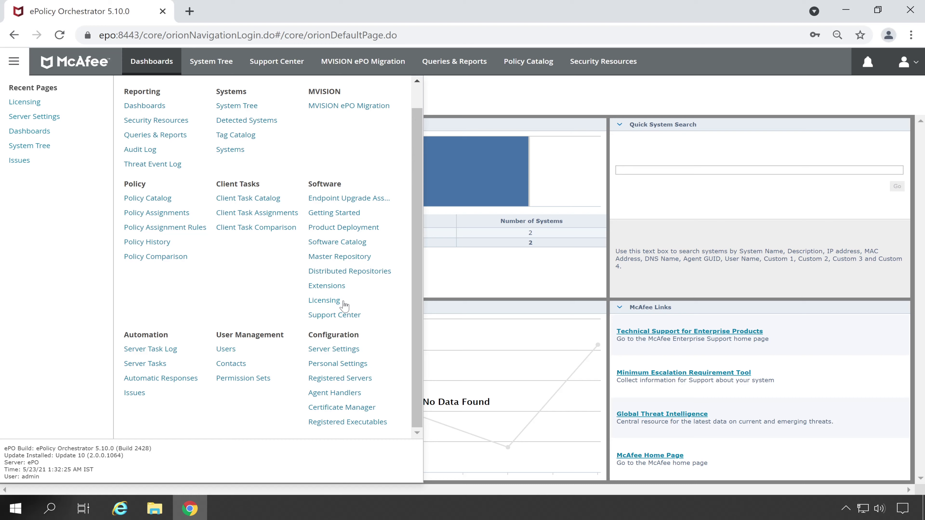
left_click_drag(317, 184, 355, 185)
left_click(324, 300)
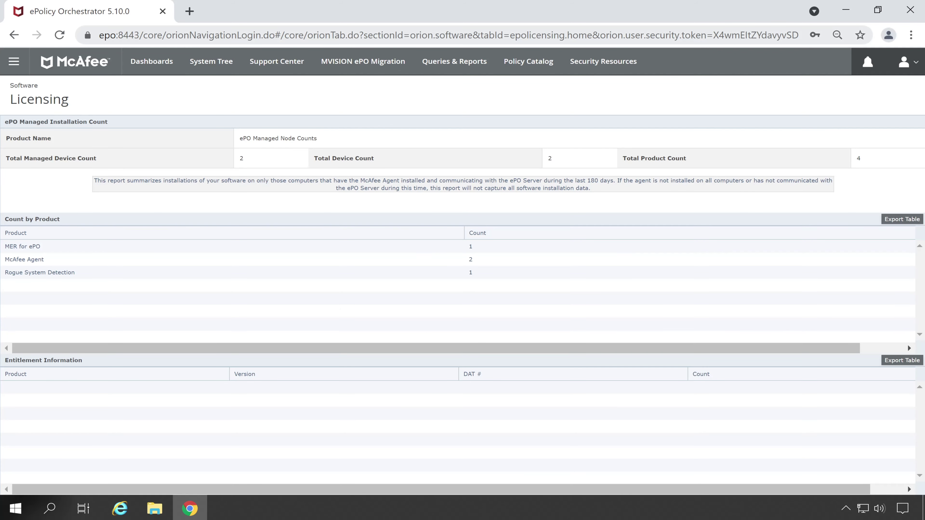
left_click_drag(9, 99, 73, 106)
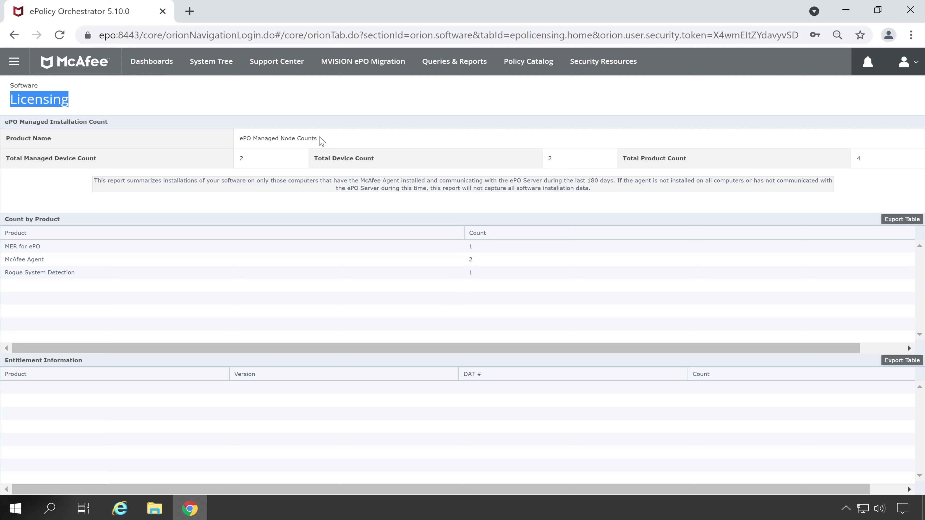
left_click_drag(317, 139, 236, 158)
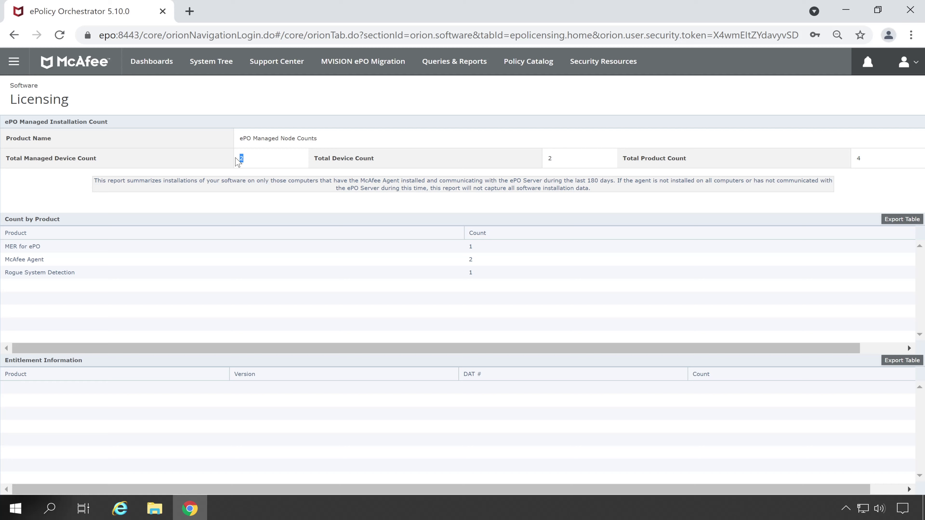
left_click_drag(557, 158, 540, 162)
left_click_drag(855, 161, 852, 163)
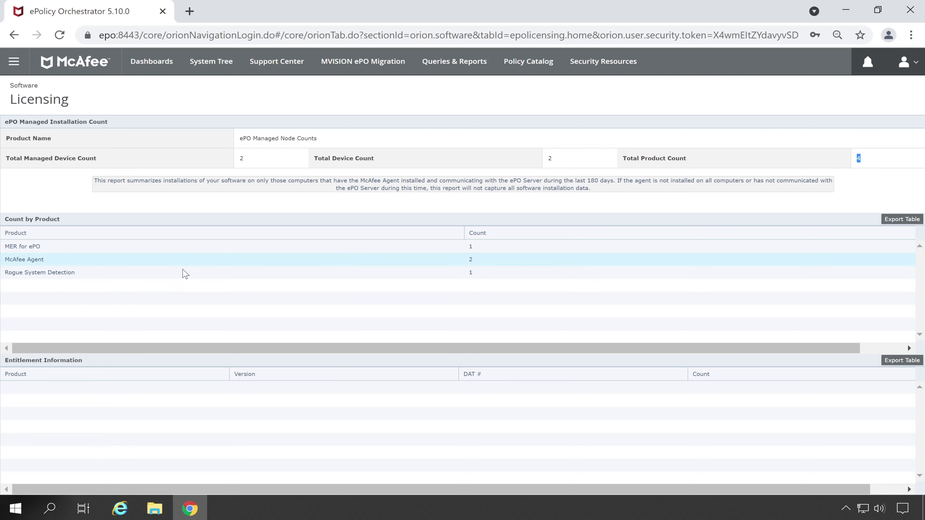
left_click(473, 251)
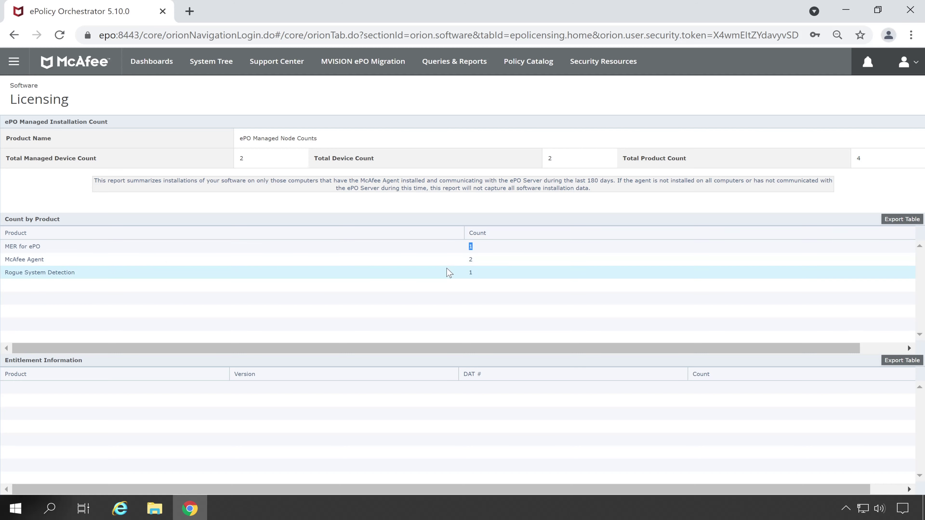
left_click(472, 267)
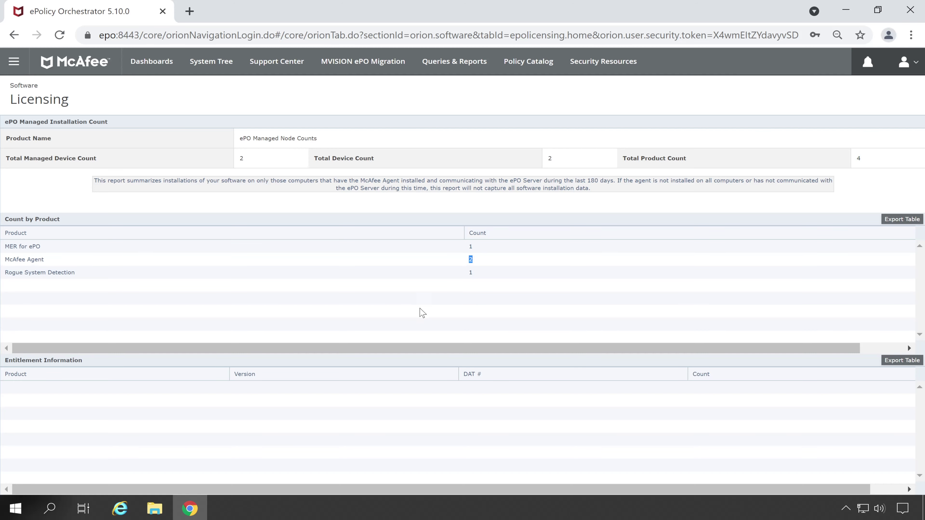
left_click_drag(503, 276, 464, 278)
left_click_drag(488, 314, 464, 252)
left_click(779, 223)
left_click_drag(868, 163, 845, 169)
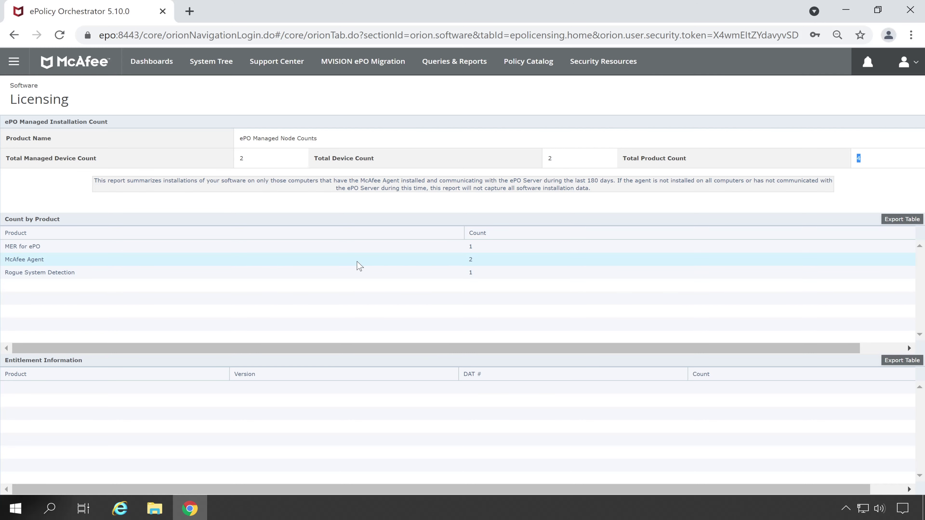
- Duplicate the Licensing tab, open System Tree there, and note McAfee Agent's count of 2
right_click(116, 14)
left_click(182, 93)
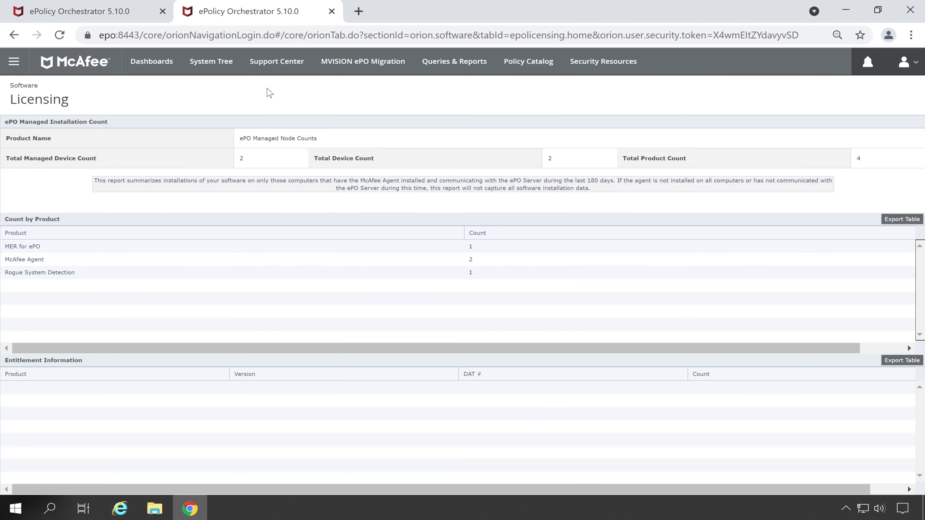
left_click(193, 68)
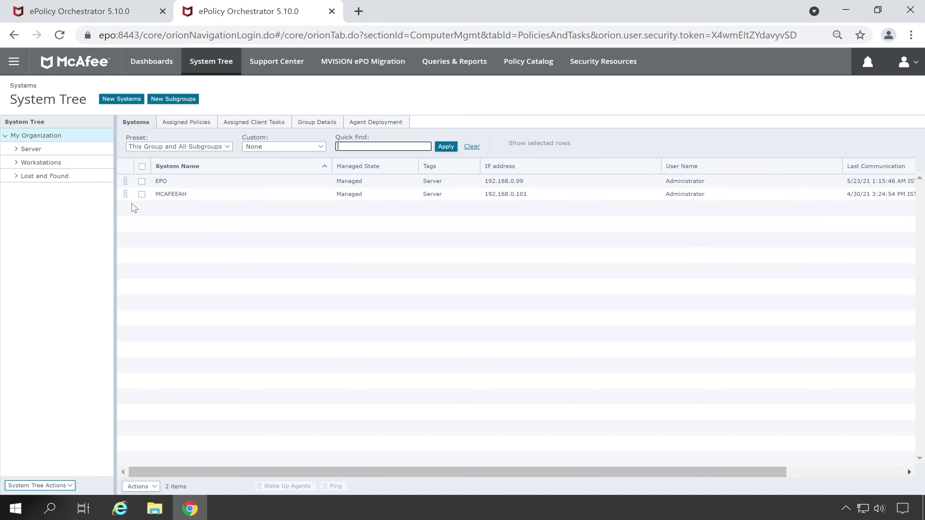
left_click(106, 14)
double_click(471, 259)
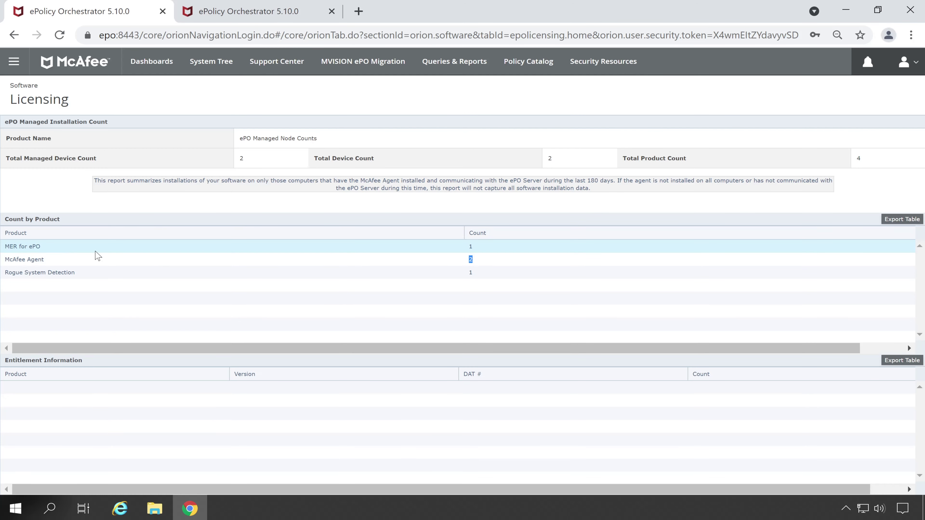
left_click(257, 14)
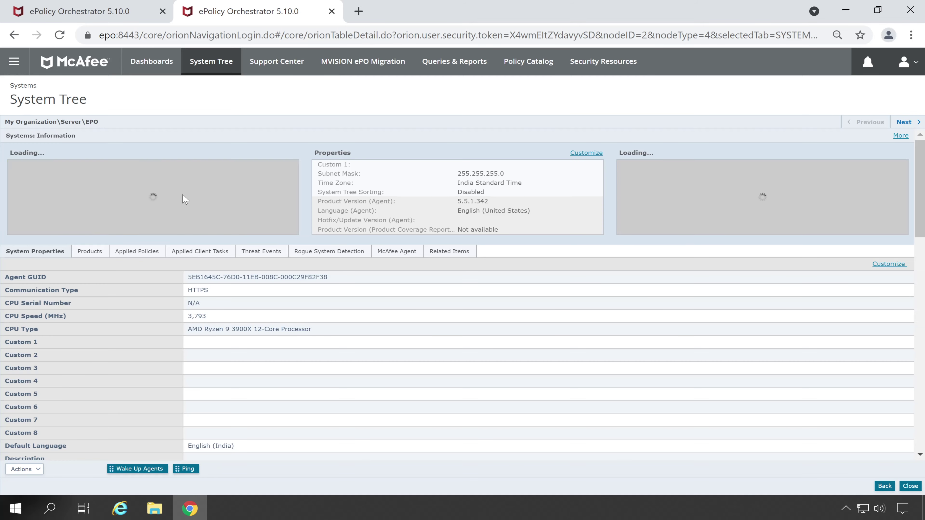
- Check MER for ePO on the EPO system against its Licensing count of 1
left_click(87, 253)
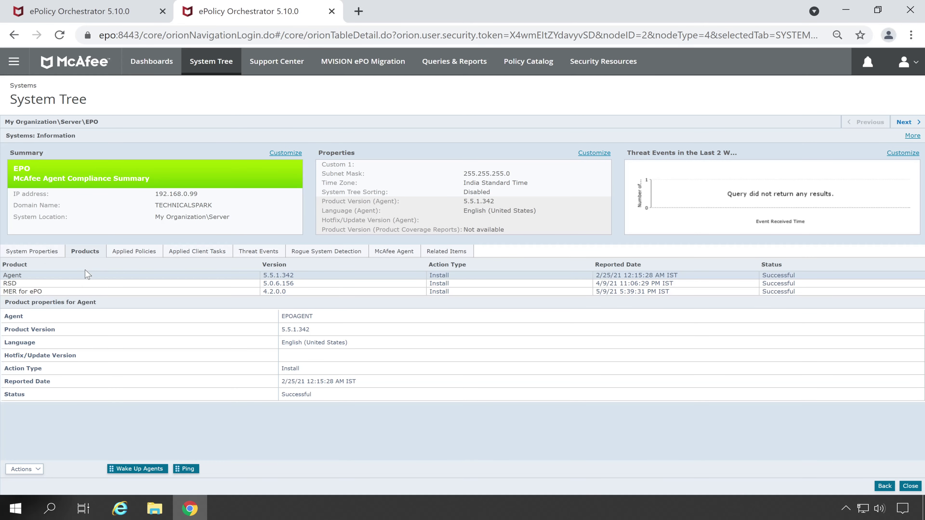
left_click_drag(292, 293, 200, 312)
left_click(80, 11)
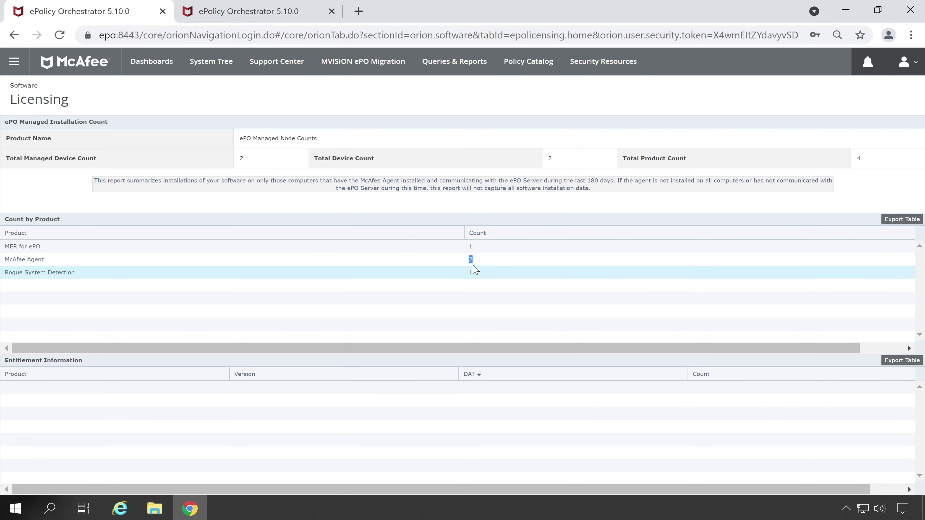
left_click_drag(486, 248, 456, 251)
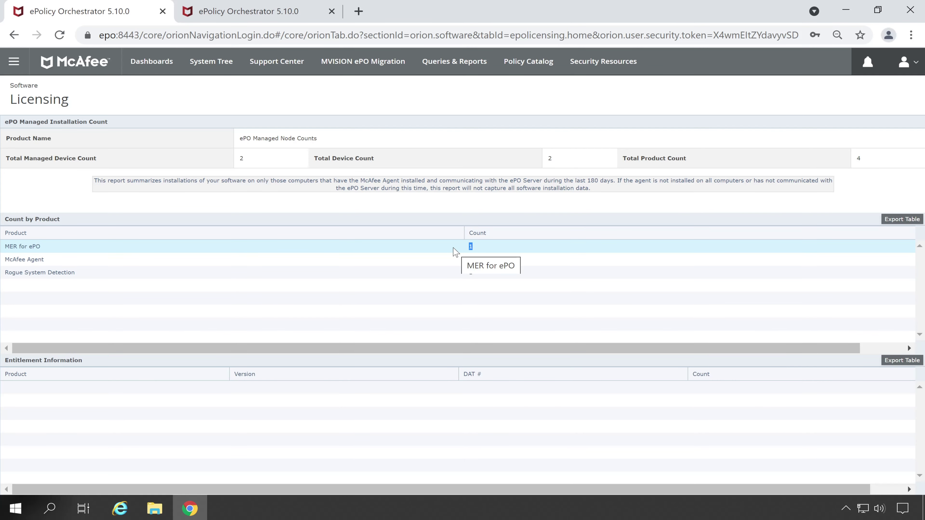
left_click(481, 281)
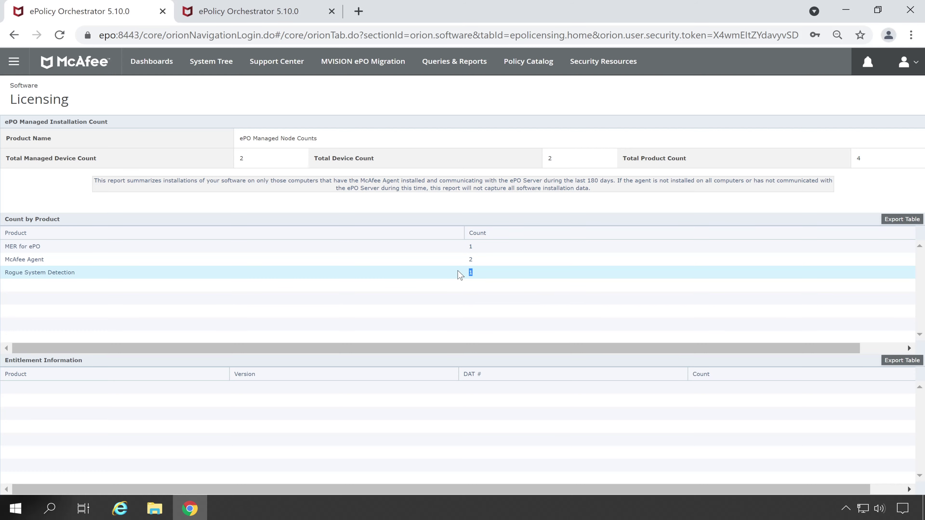
- Compare RSD version 5.0.6.156 on EPO with Licensing, then review MCAFEEAH's products
left_click(287, 15)
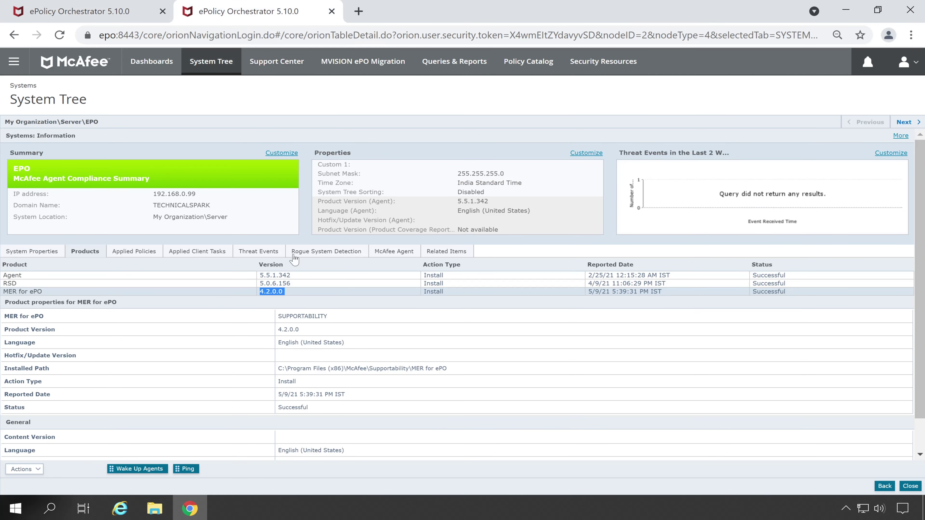
left_click(224, 284)
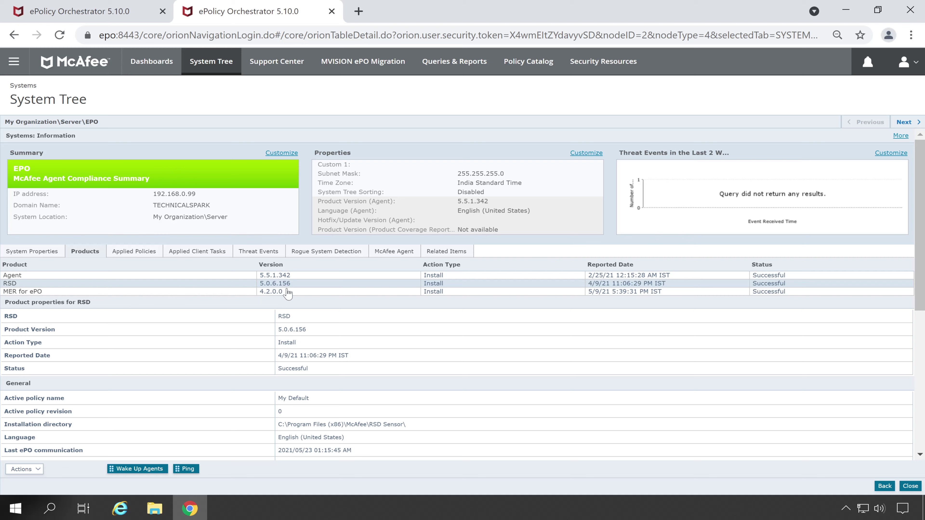
left_click_drag(297, 283, 219, 286)
left_click(80, 11)
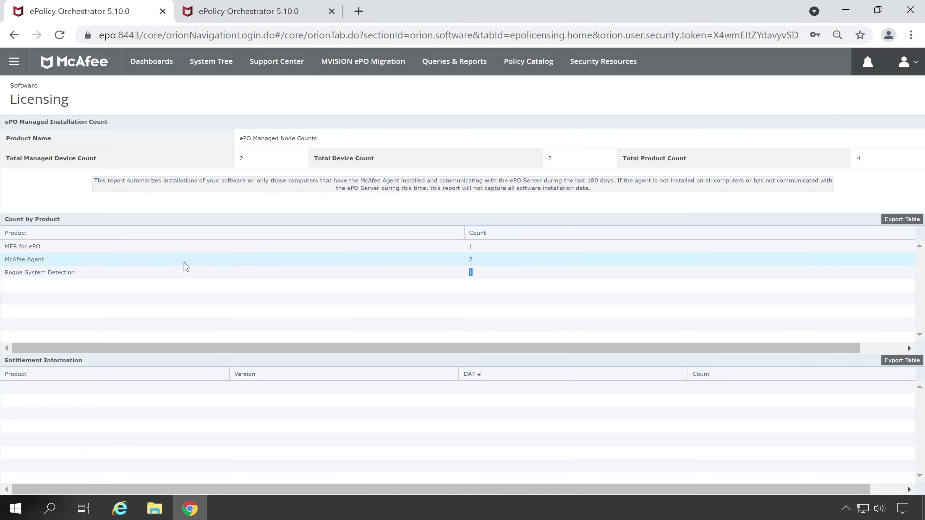
key("ctrl+Tab")
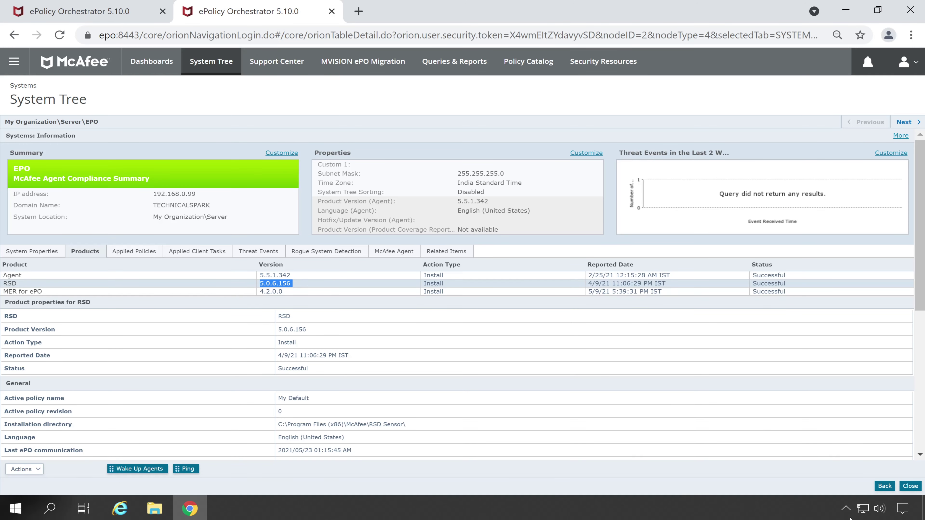
left_click(910, 486)
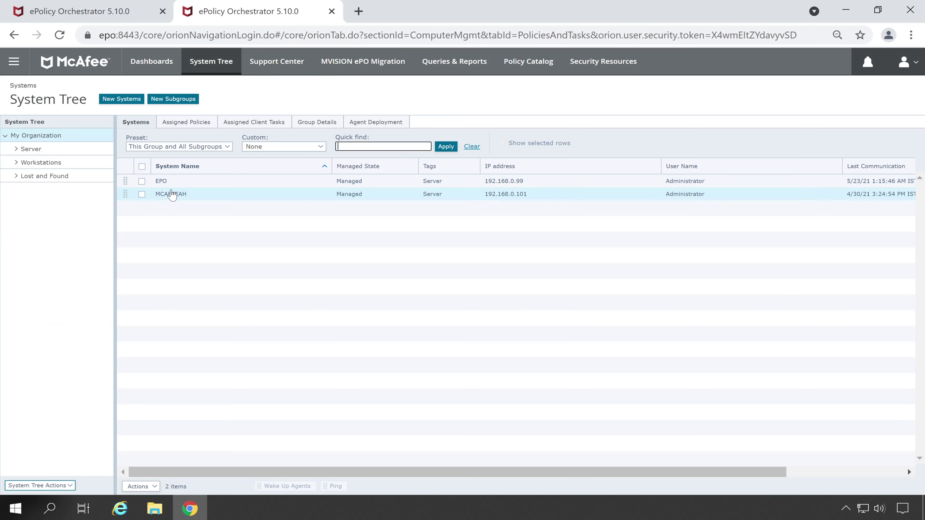
left_click(171, 194)
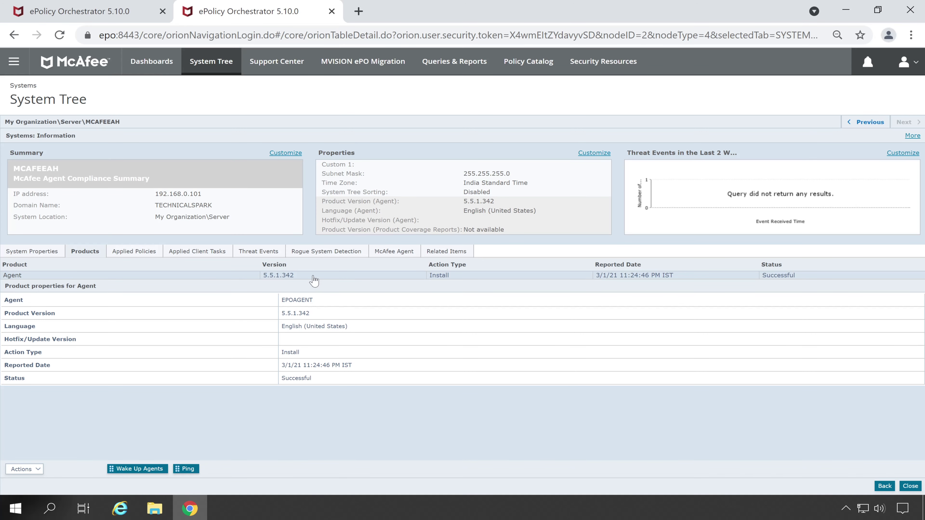
left_click(910, 486)
- Select the Count by Product values and start an Export Table, then cancel the export
left_click(78, 12)
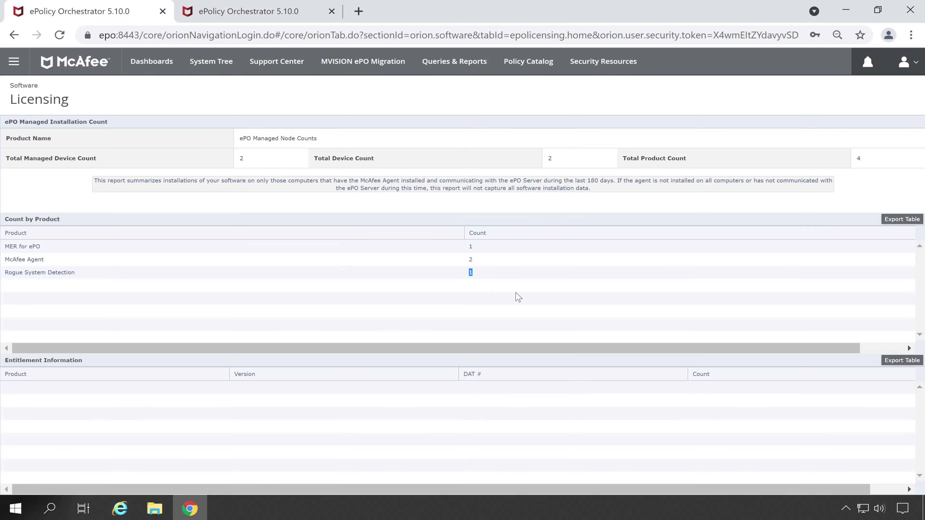
left_click_drag(516, 295, 436, 241)
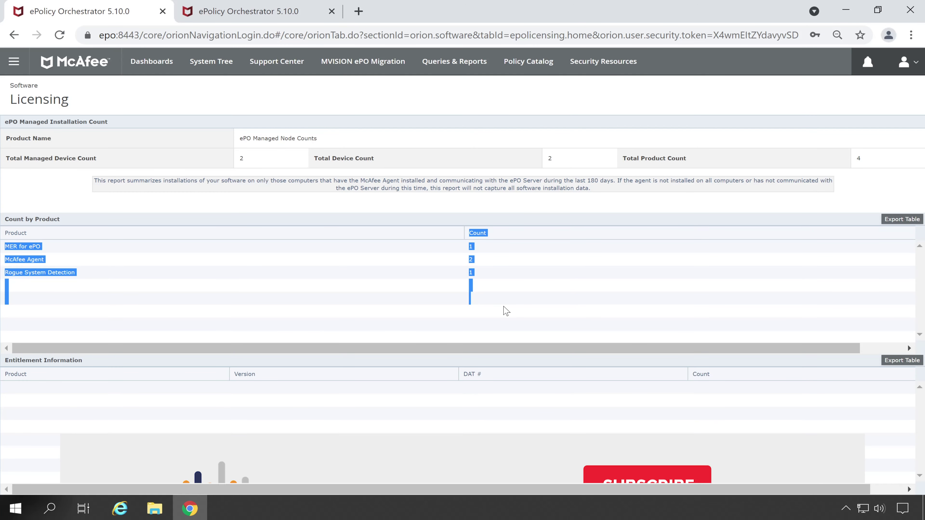
left_click_drag(506, 304, 452, 250)
left_click(477, 290)
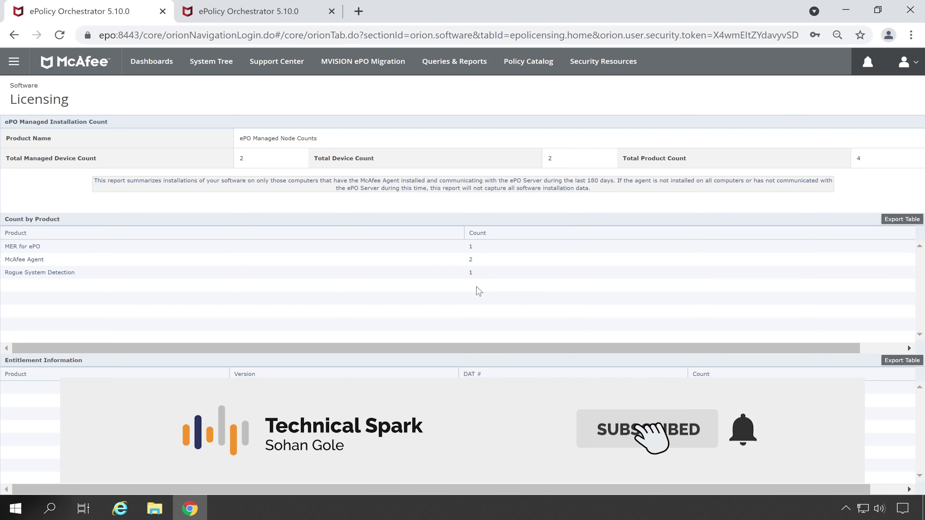
left_click(896, 220)
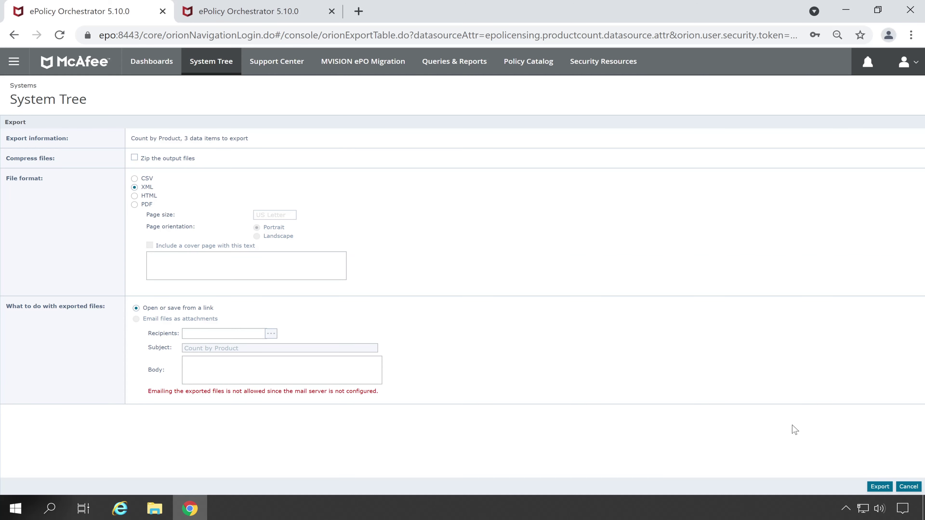
left_click(908, 487)
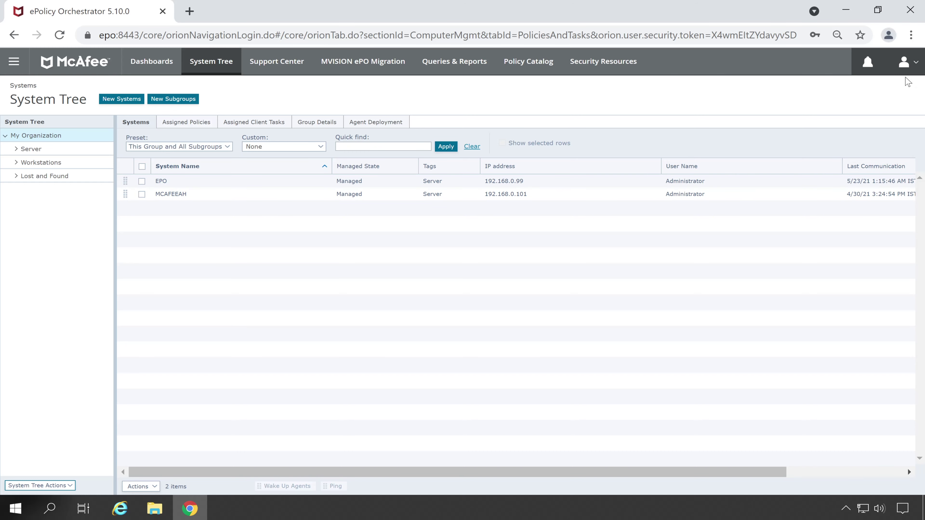
- Open McAfee's Contact Us page via Call McAfee Support and show the Support contacts
left_click(910, 65)
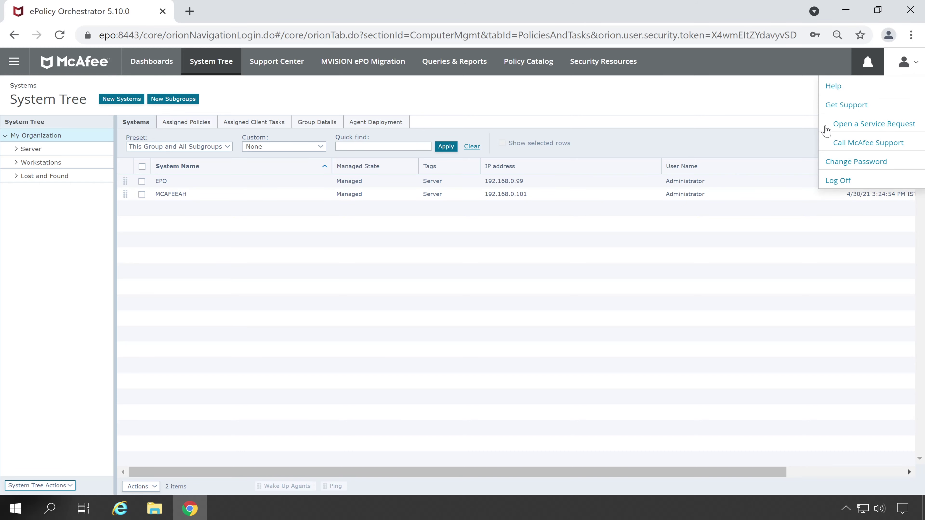
left_click(862, 145)
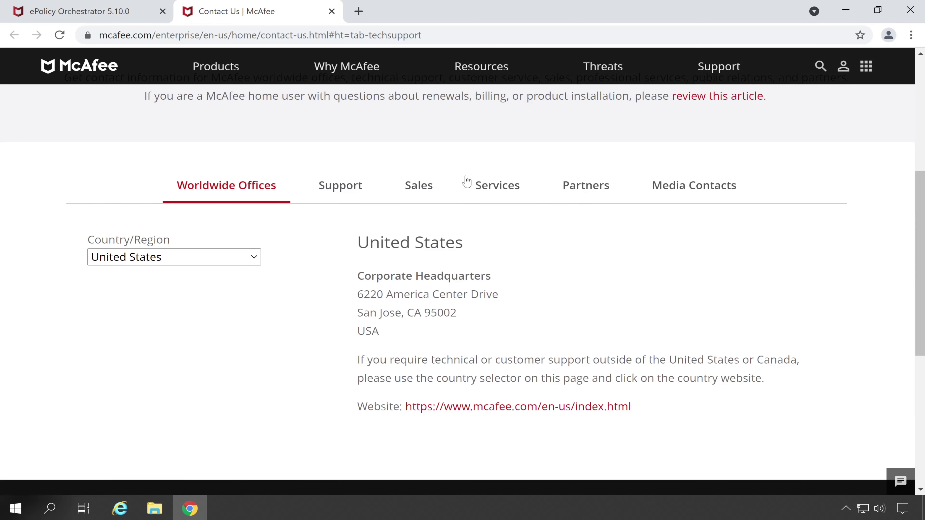
left_click(340, 186)
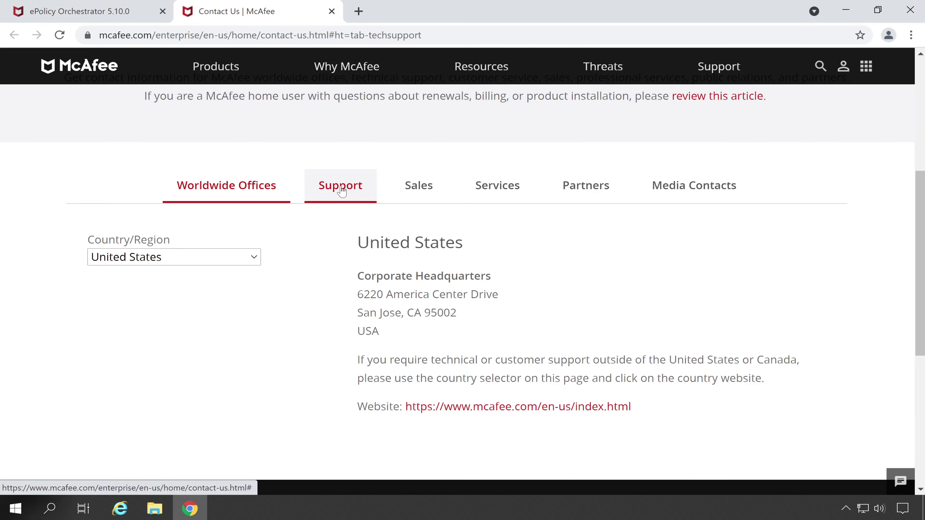
- Set the Country to India, review its enterprise toll-free number, and return to the ePO console
left_click(251, 261)
scroll(219, 150, "down", 1)
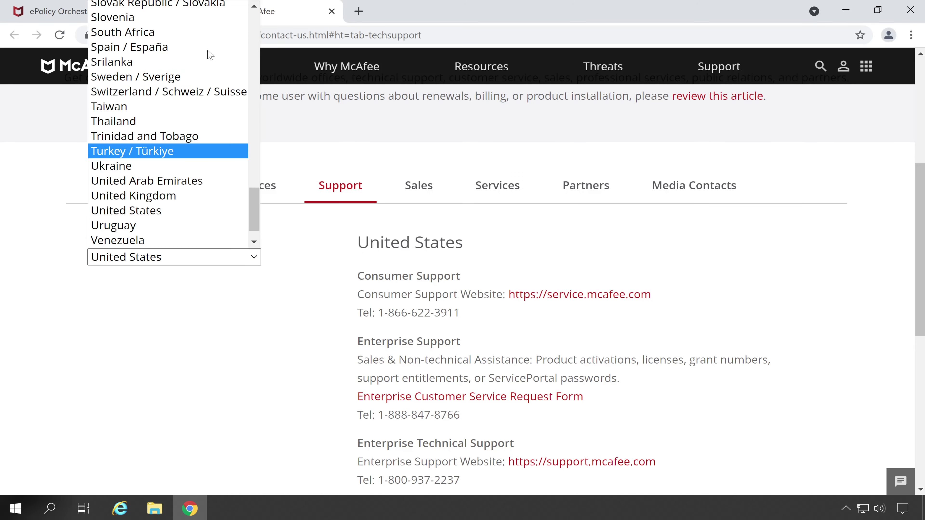
key("i")
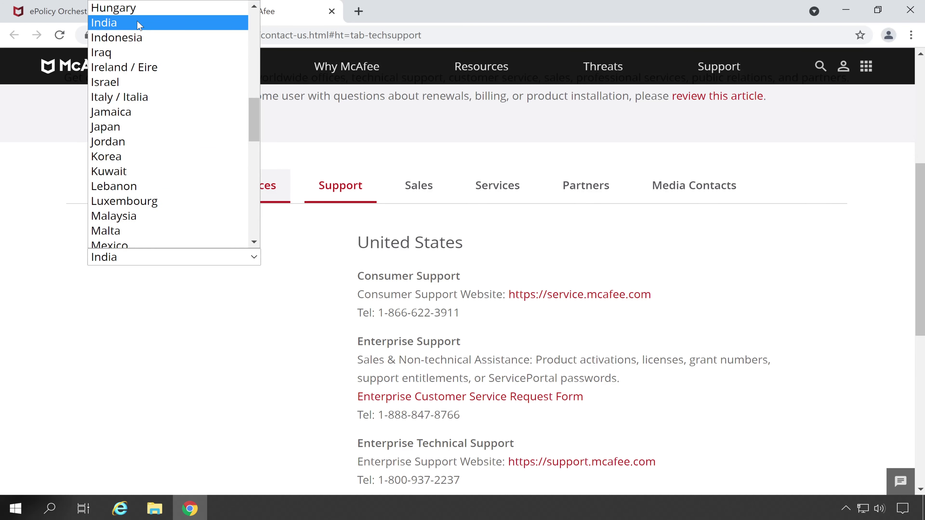
left_click(142, 22)
left_click_drag(559, 249, 457, 246)
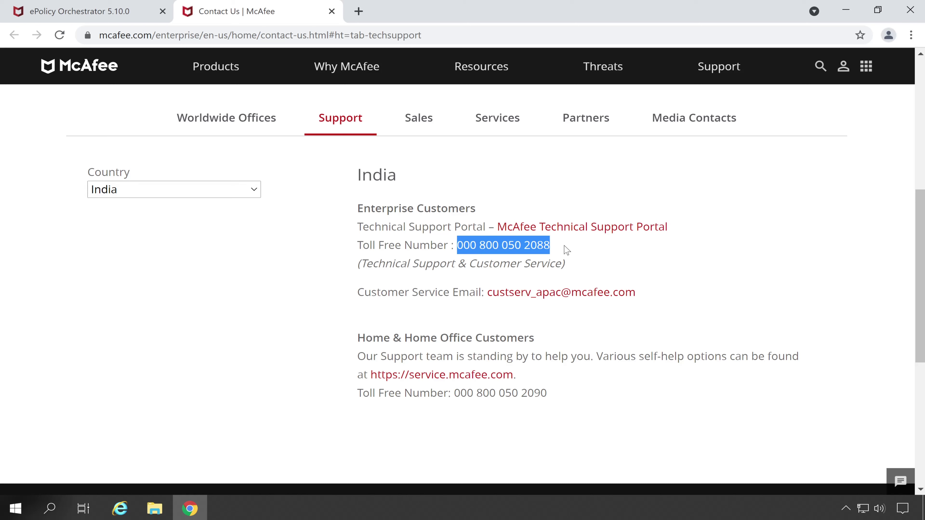
left_click_drag(609, 251, 463, 245)
left_click(587, 252)
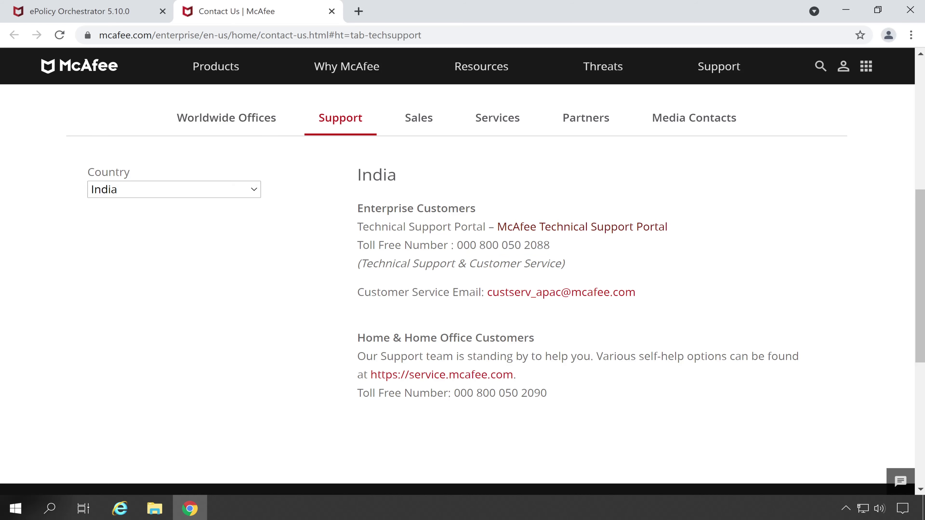
left_click(80, 11)
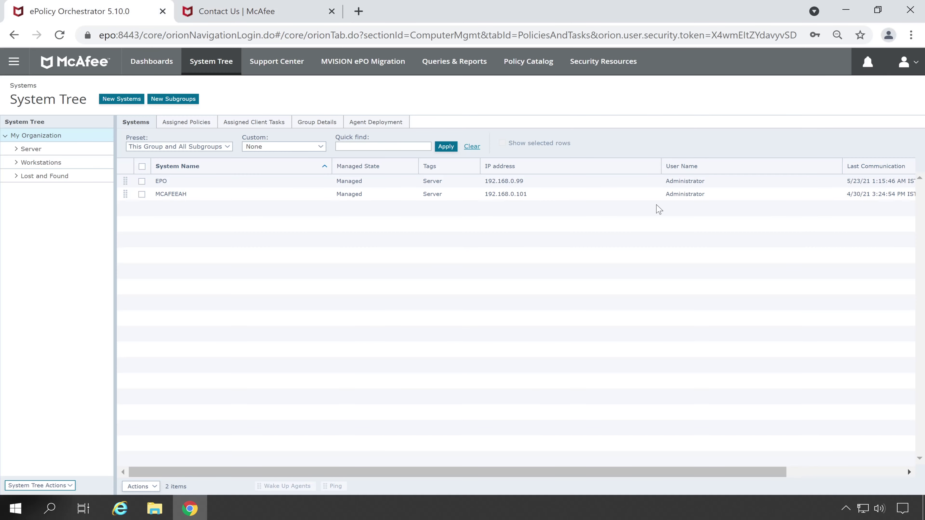
- Open a Service Request on the ServicePortal from the ePO user menu and focus the login Password field
left_click(913, 69)
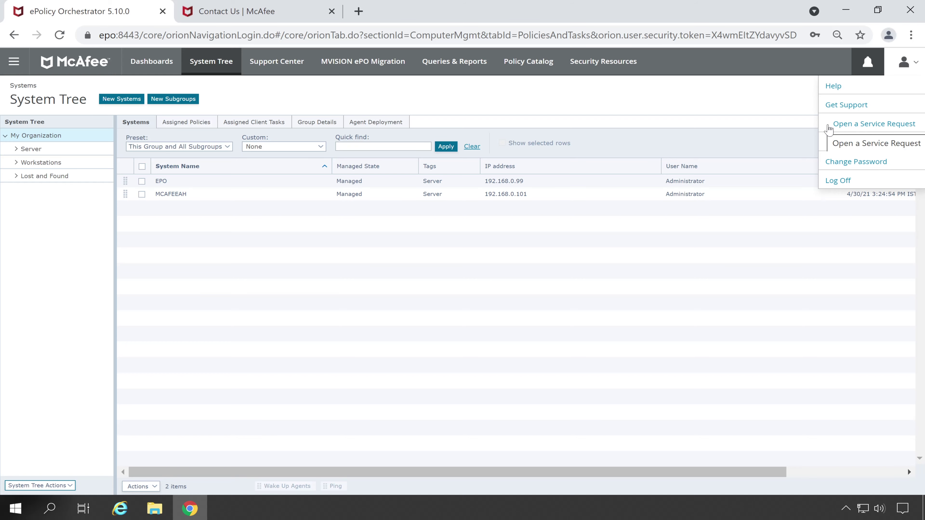
left_click(848, 128)
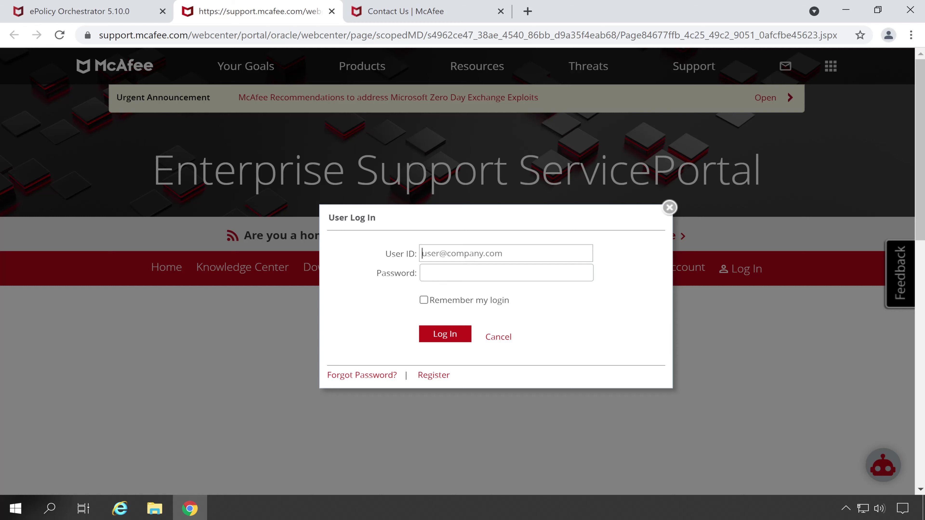
left_click(506, 272)
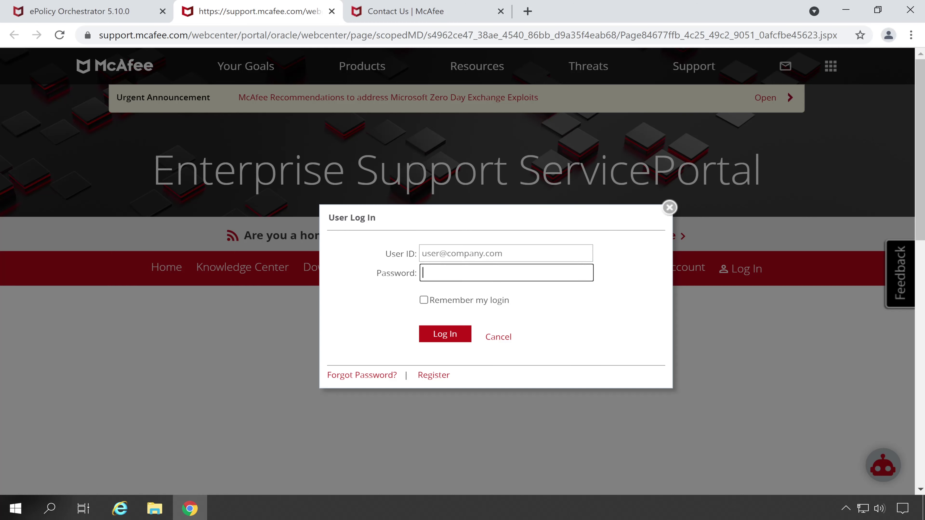